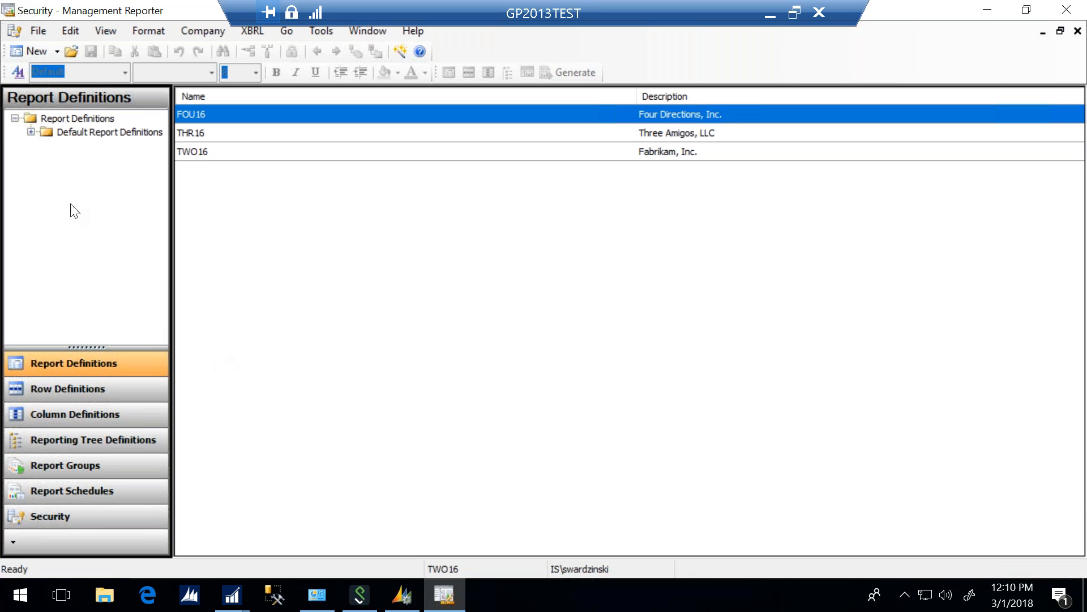
Open the list of security users and start creating a new user.
click(51, 516)
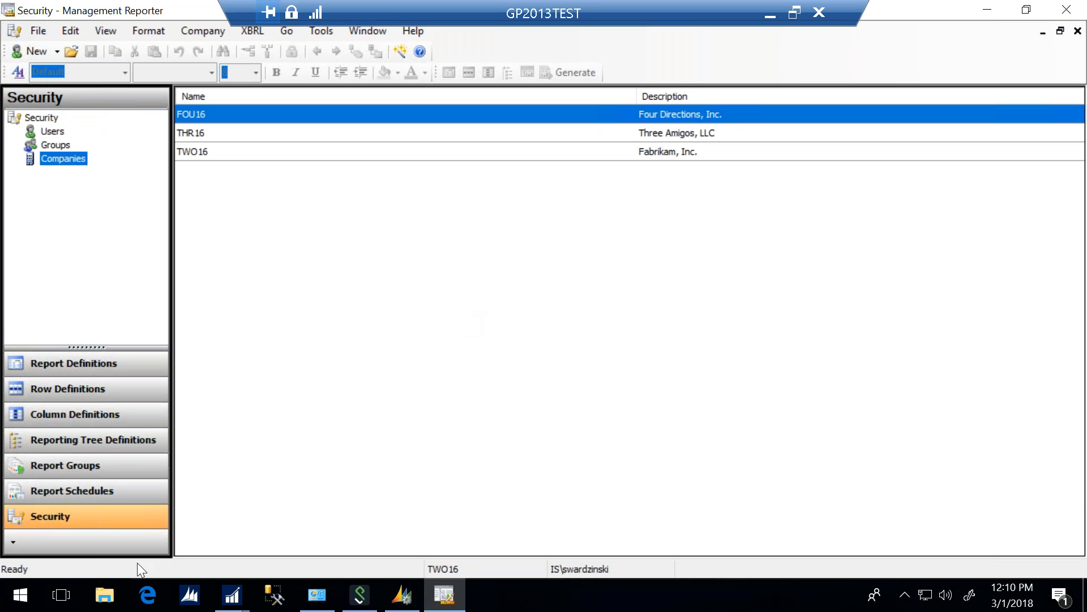
click(52, 131)
right_click(437, 293)
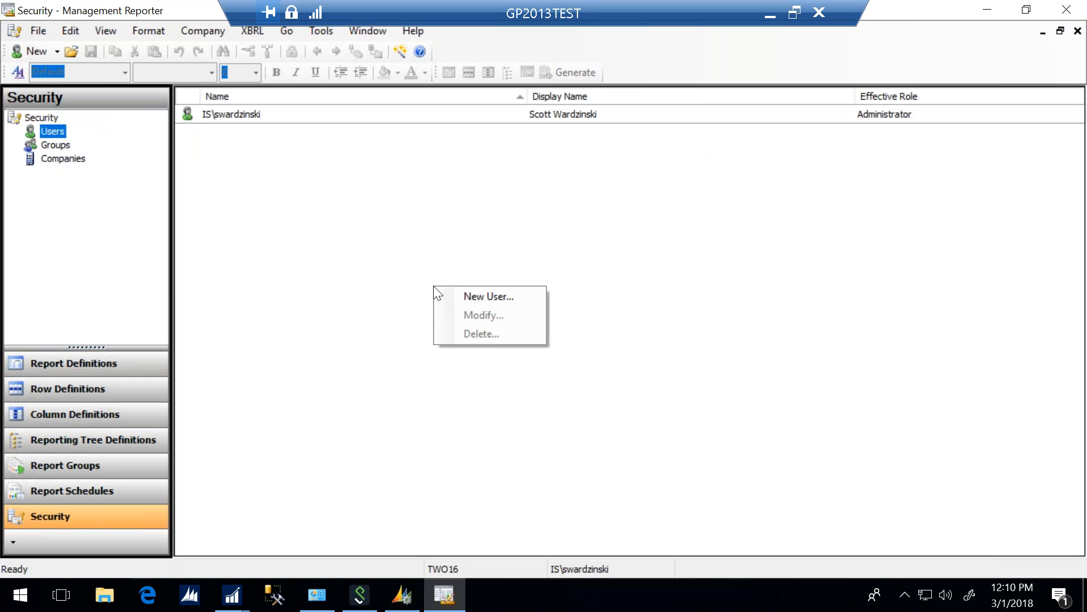
click(469, 119)
right_click(470, 119)
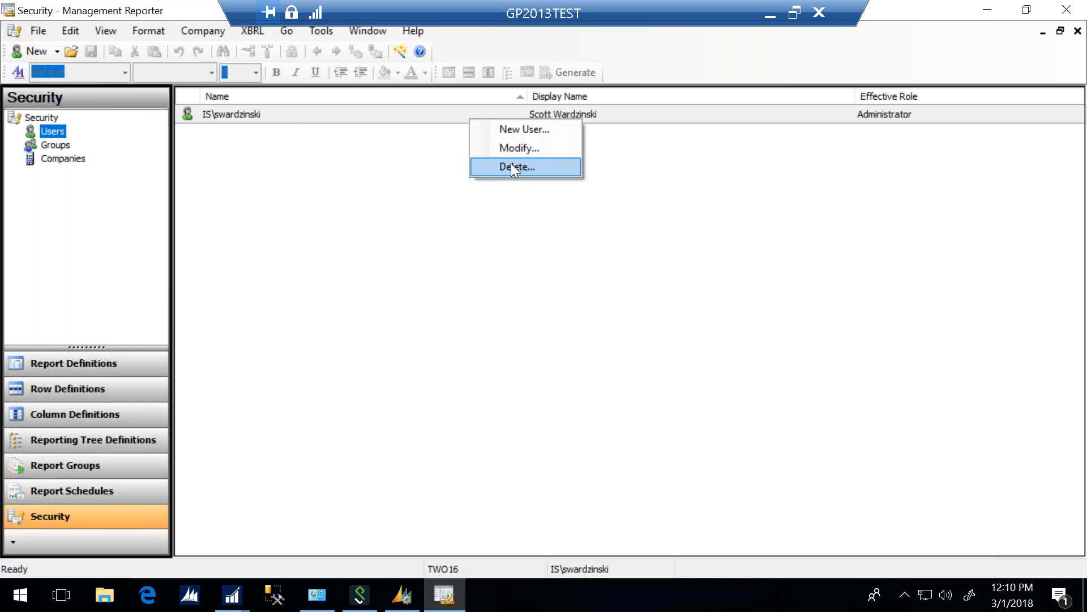
click(37, 31)
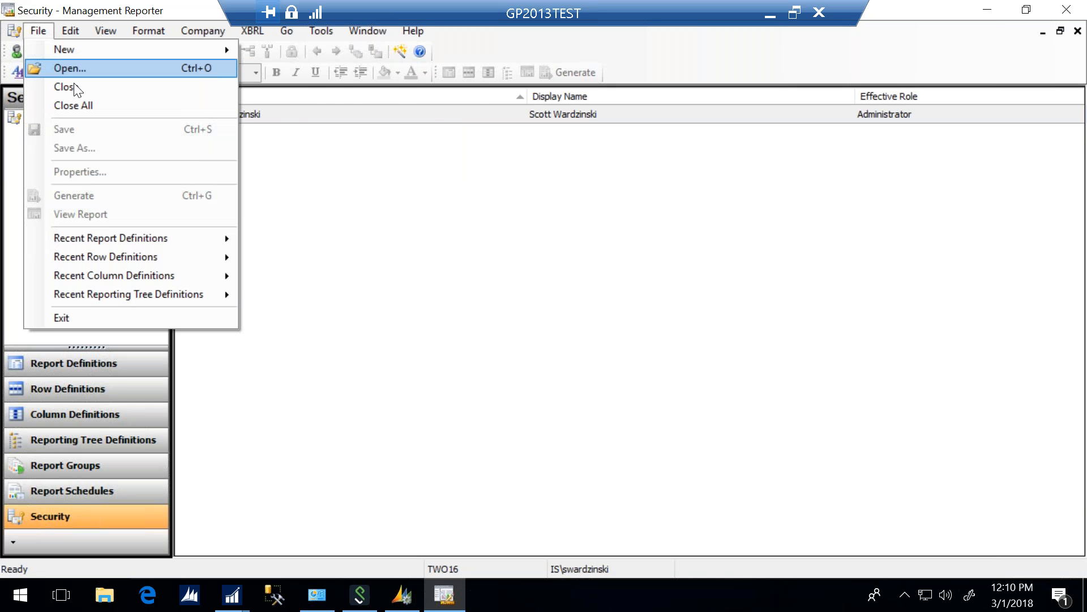
mouse_move(97, 49)
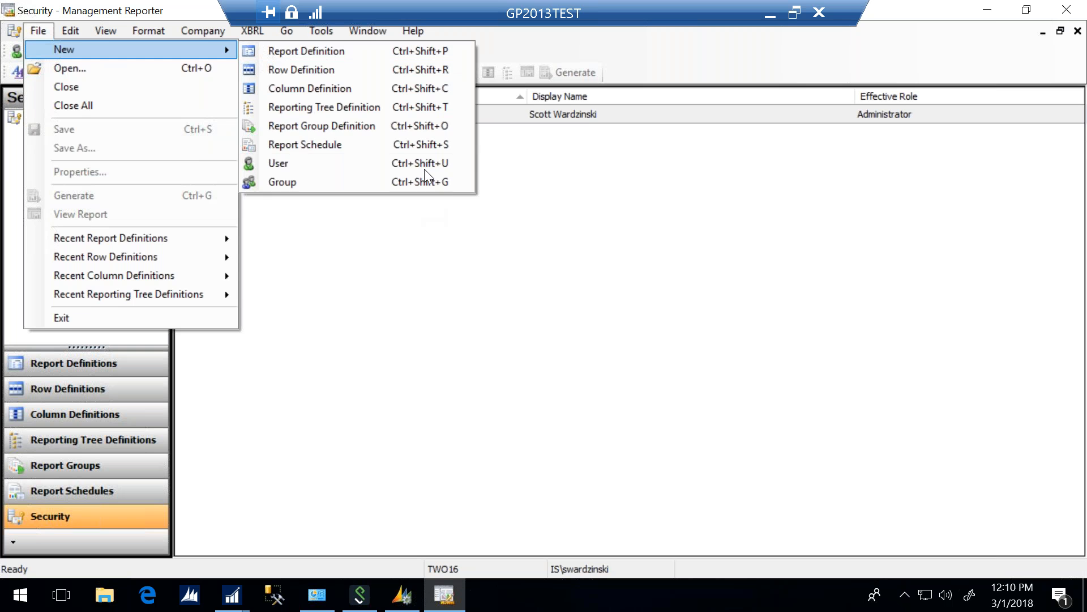
click(545, 215)
right_click(545, 215)
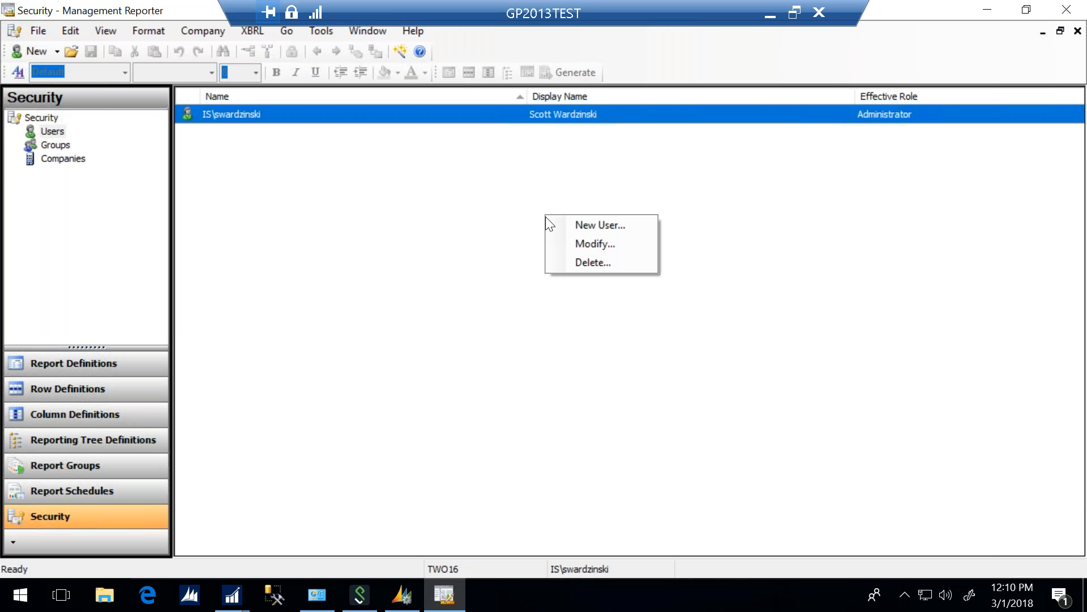
click(572, 228)
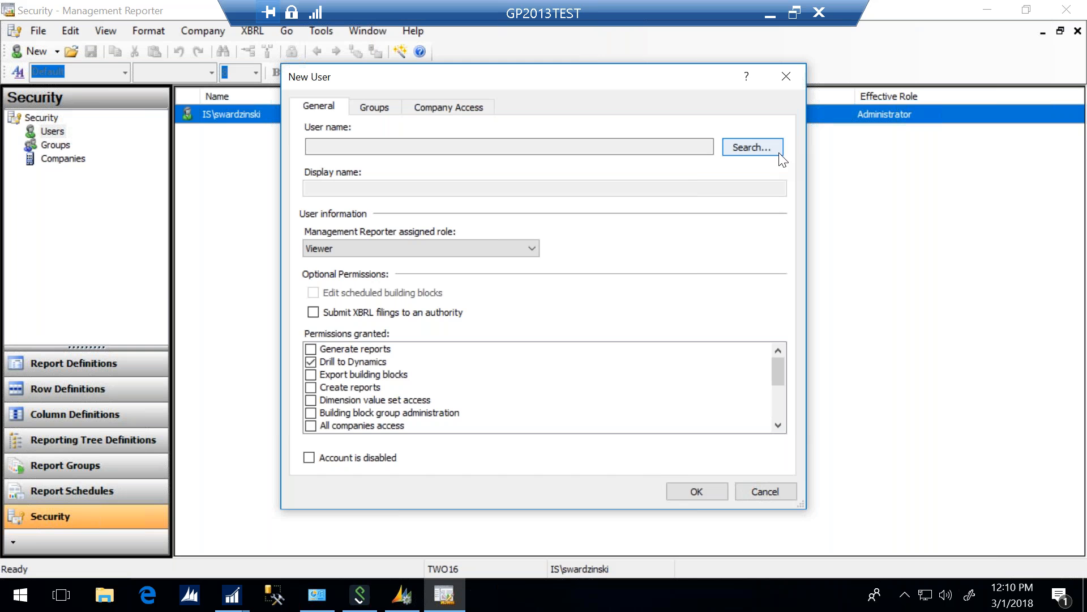
Search the entire directory for the user's account by name and assign it to the new user.
click(752, 147)
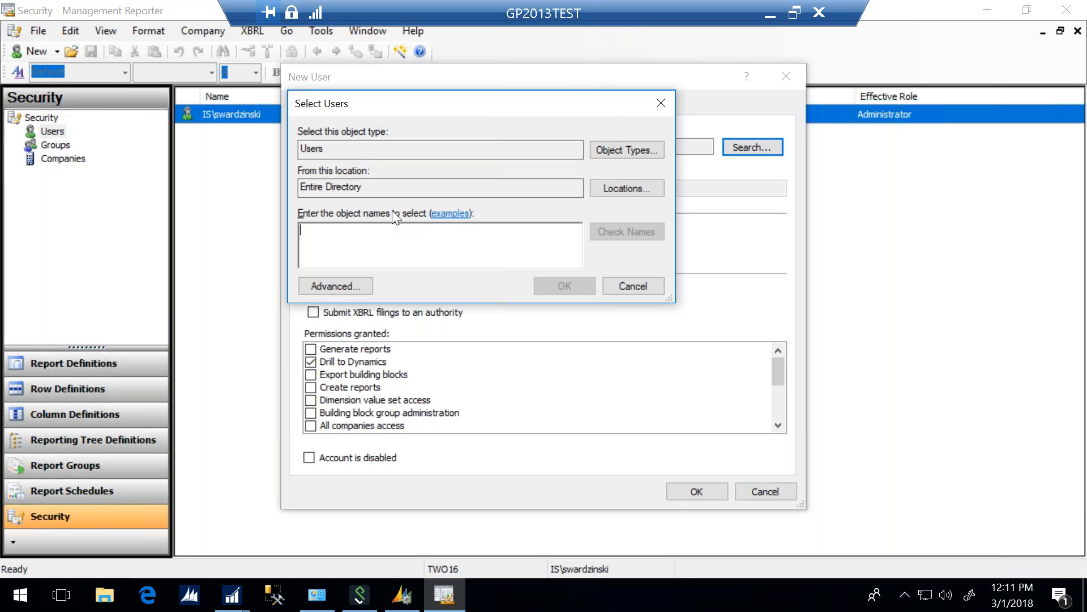
text(tim)
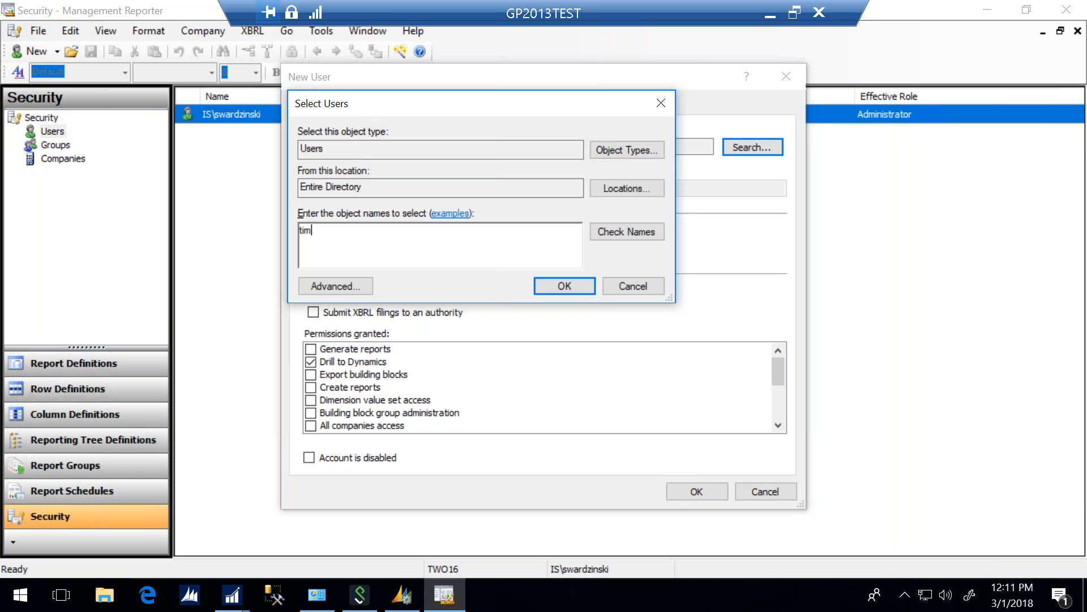
click(627, 234)
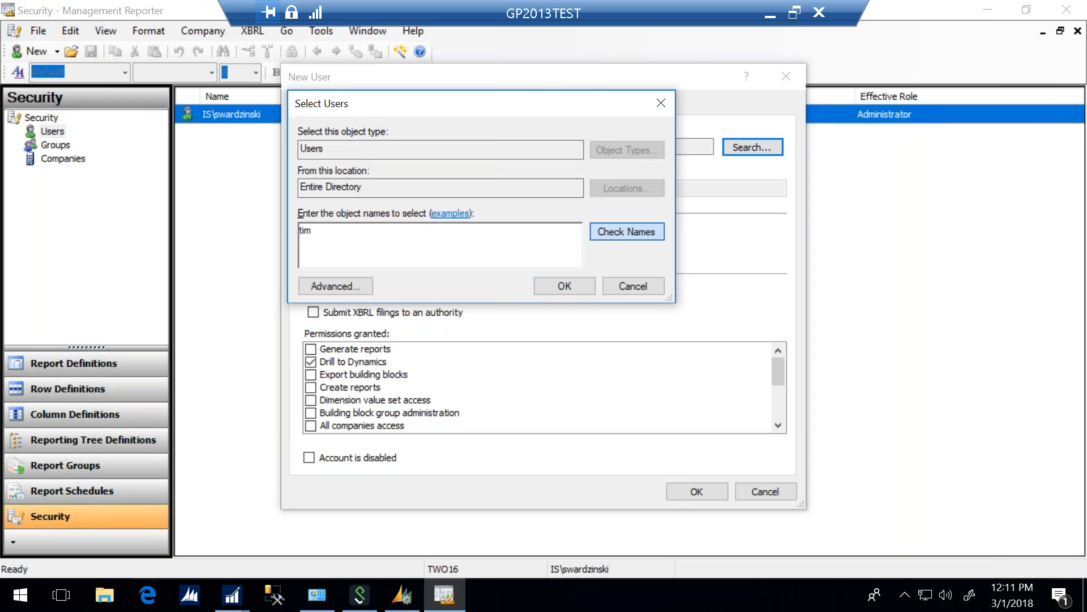
click(560, 286)
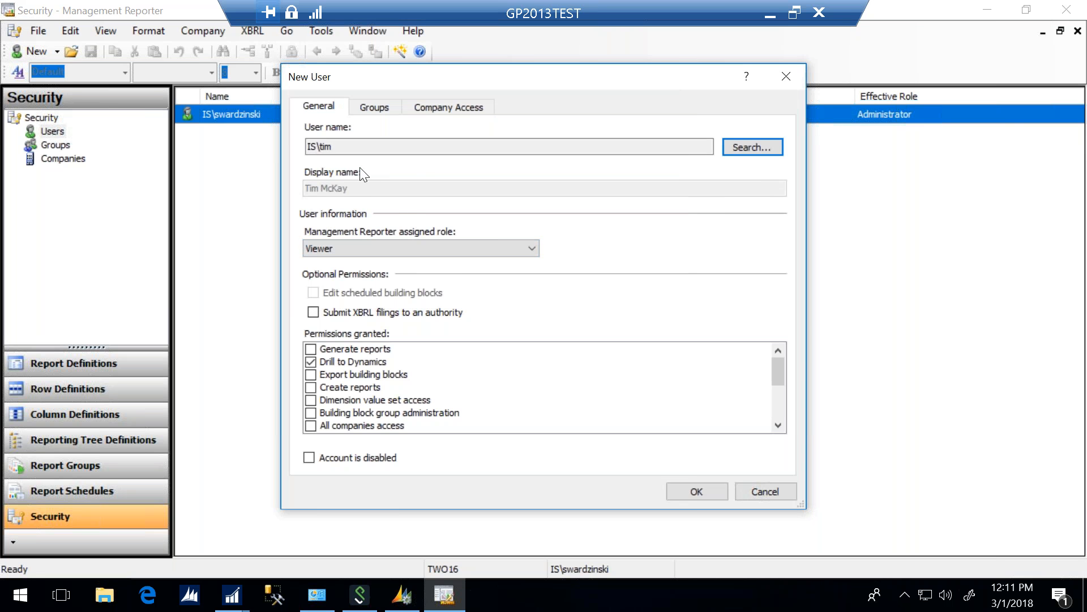
Set the new user's assigned role to Designer and go through its granted permissions.
click(370, 250)
click(413, 285)
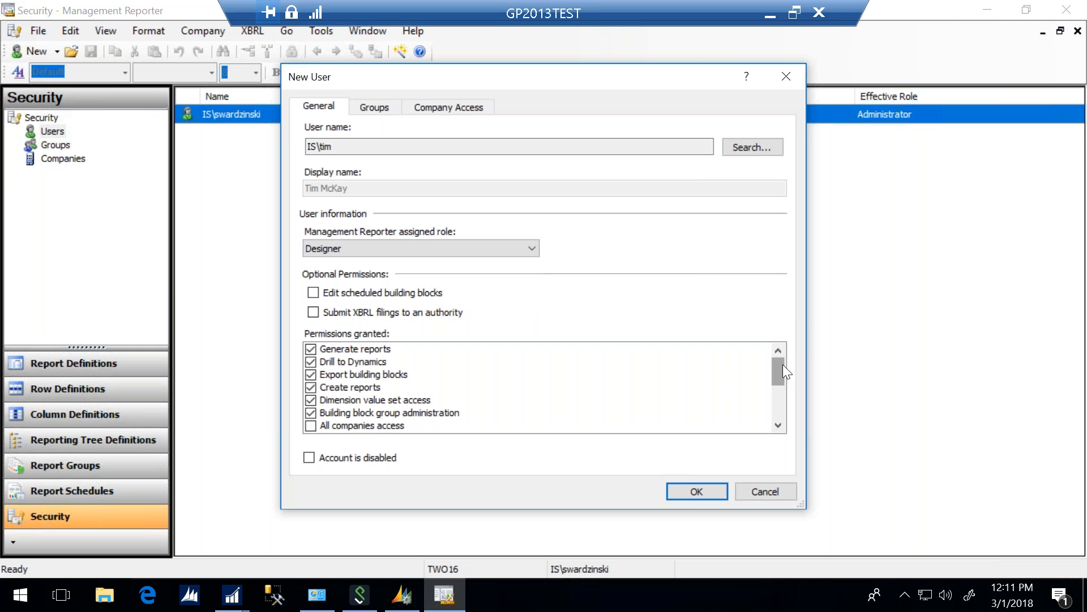
drag(783, 363, 776, 405)
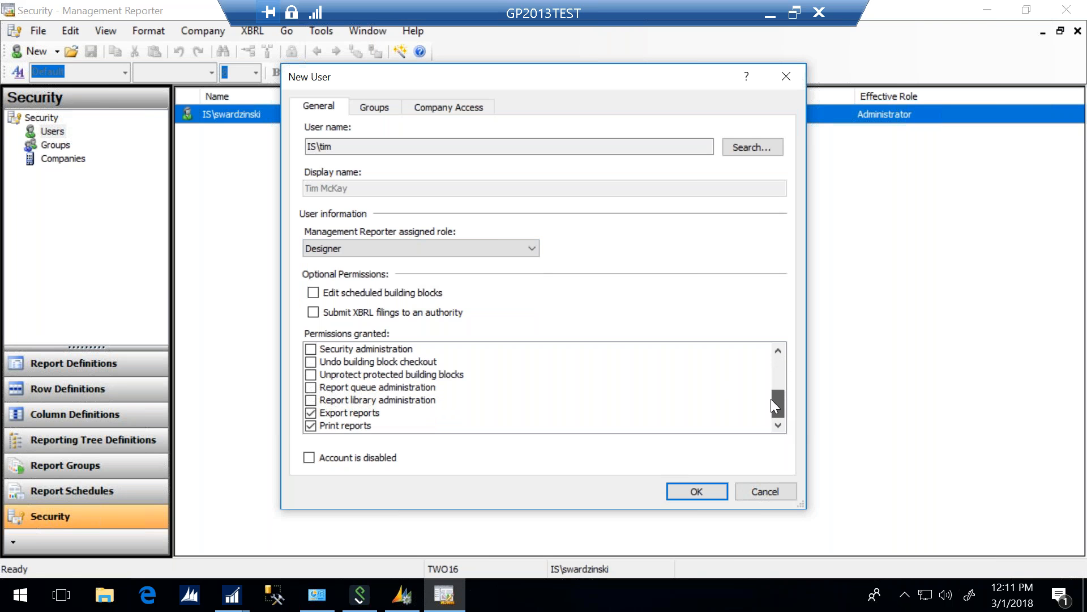
drag(774, 394, 782, 348)
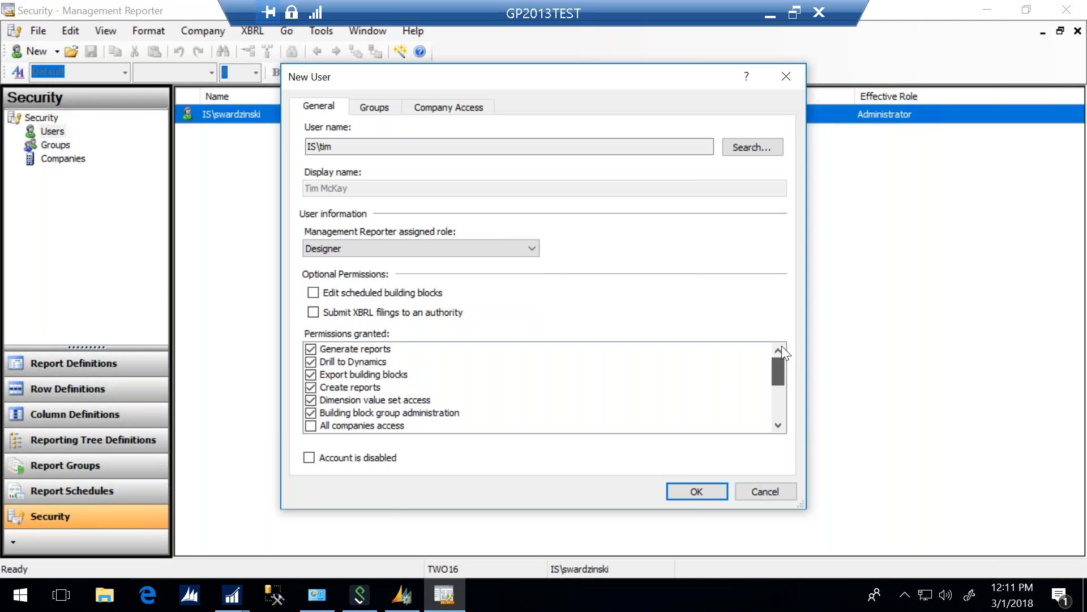
drag(781, 358, 777, 382)
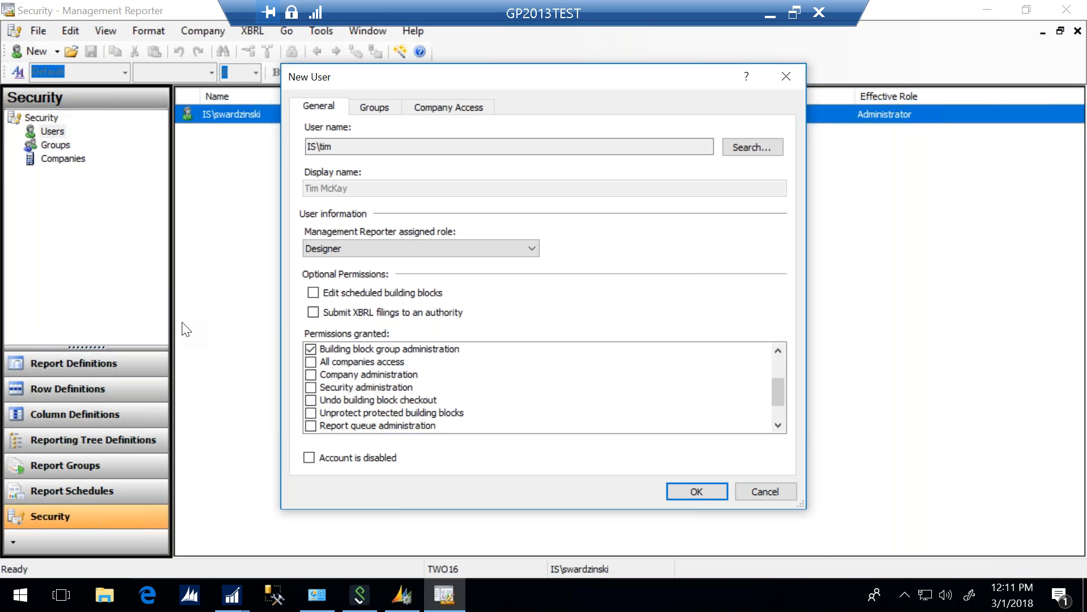
Examine individual Designer permissions, including company administration, building block group administration, editing scheduled building blocks, export reports, create reports and export building blocks.
click(312, 375)
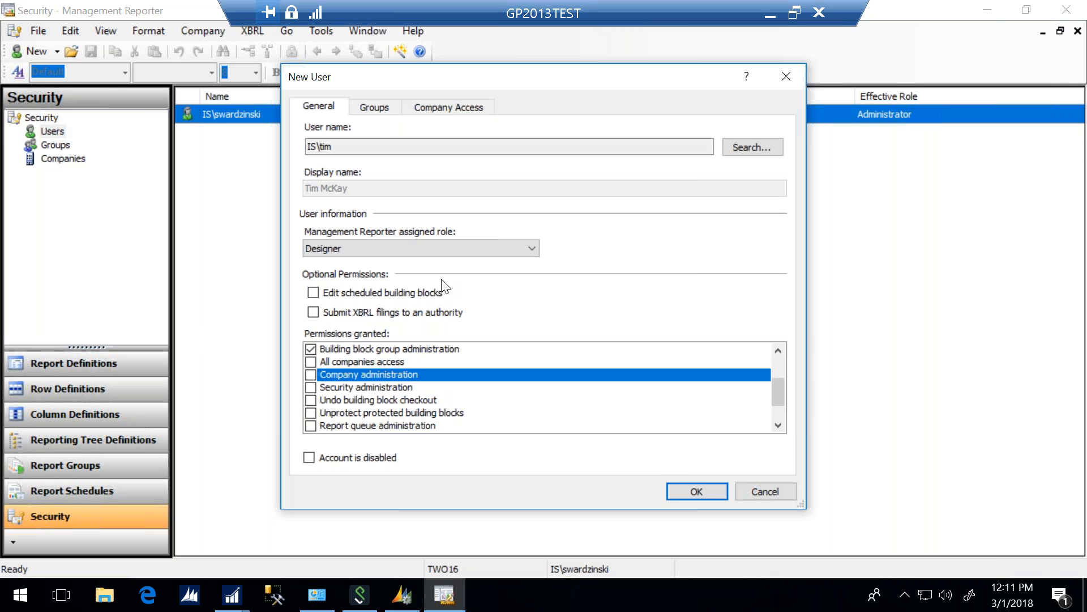
click(310, 348)
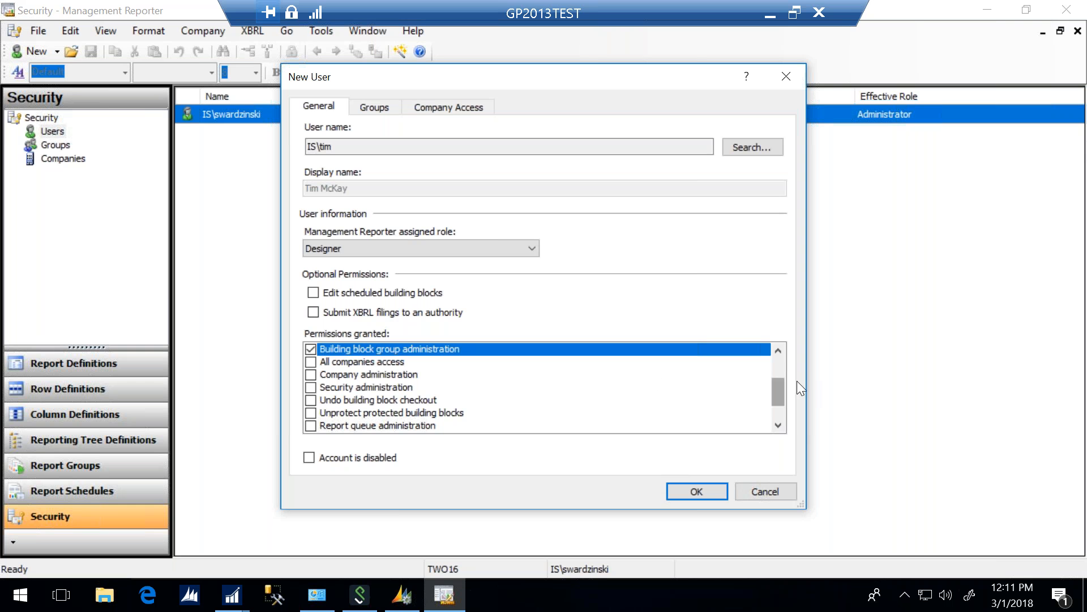
drag(773, 389, 777, 414)
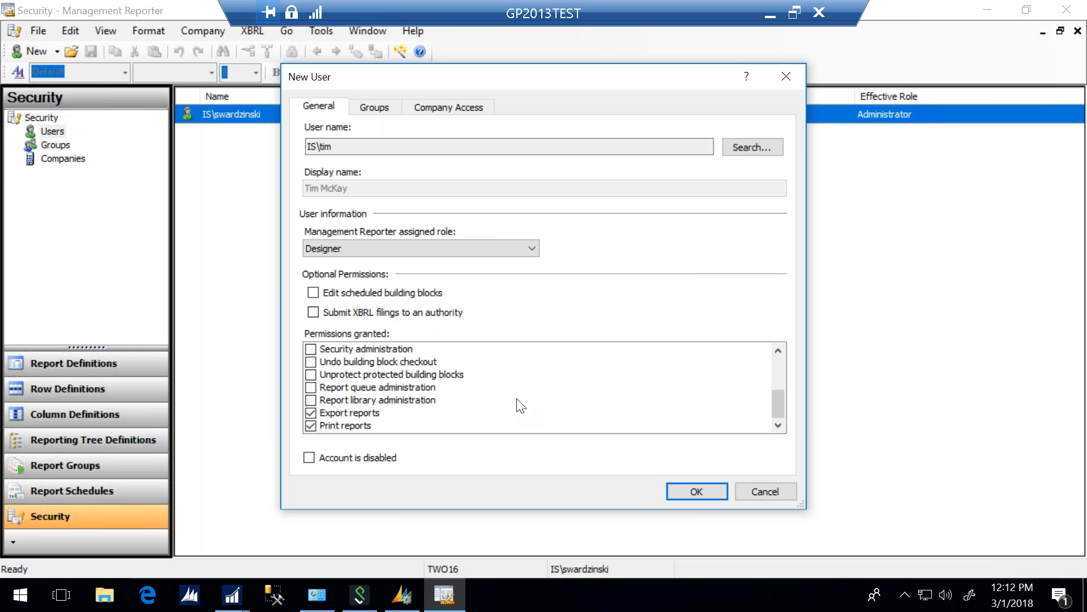
click(322, 293)
click(324, 296)
click(317, 426)
click(325, 413)
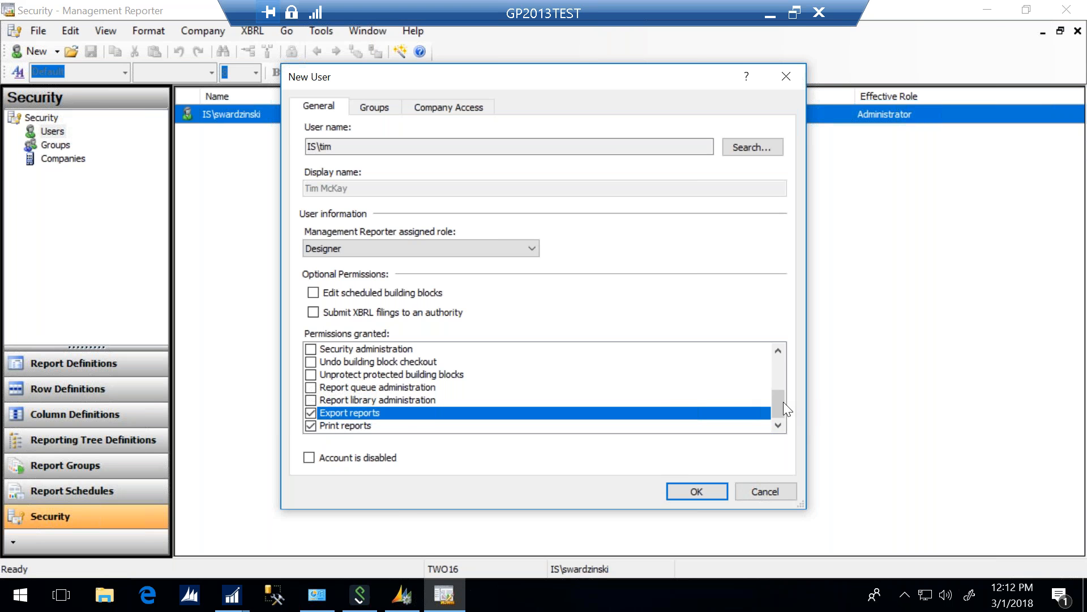
drag(777, 406, 776, 362)
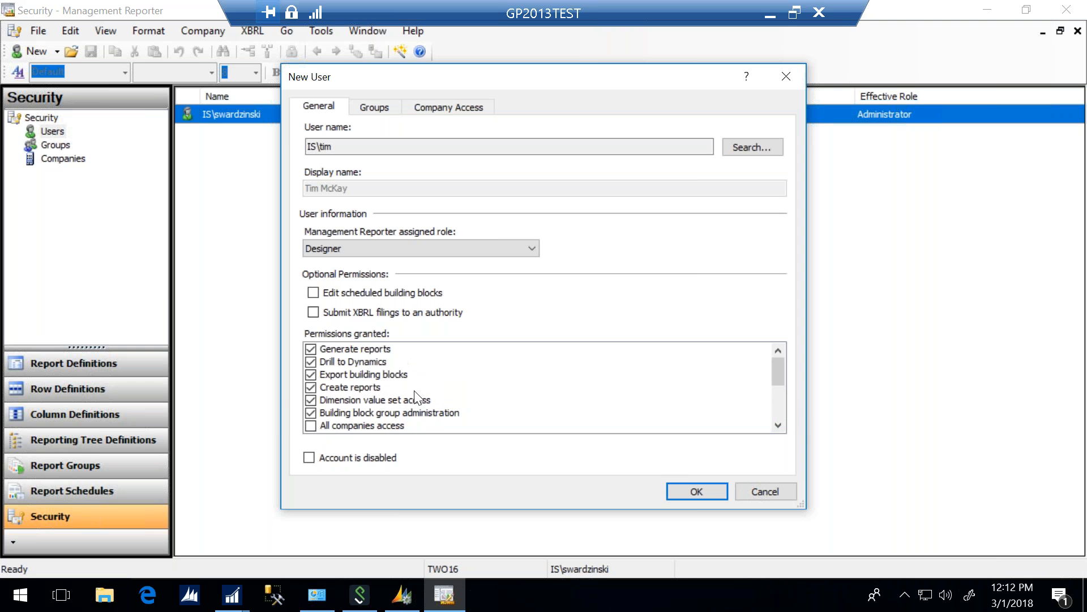
click(315, 386)
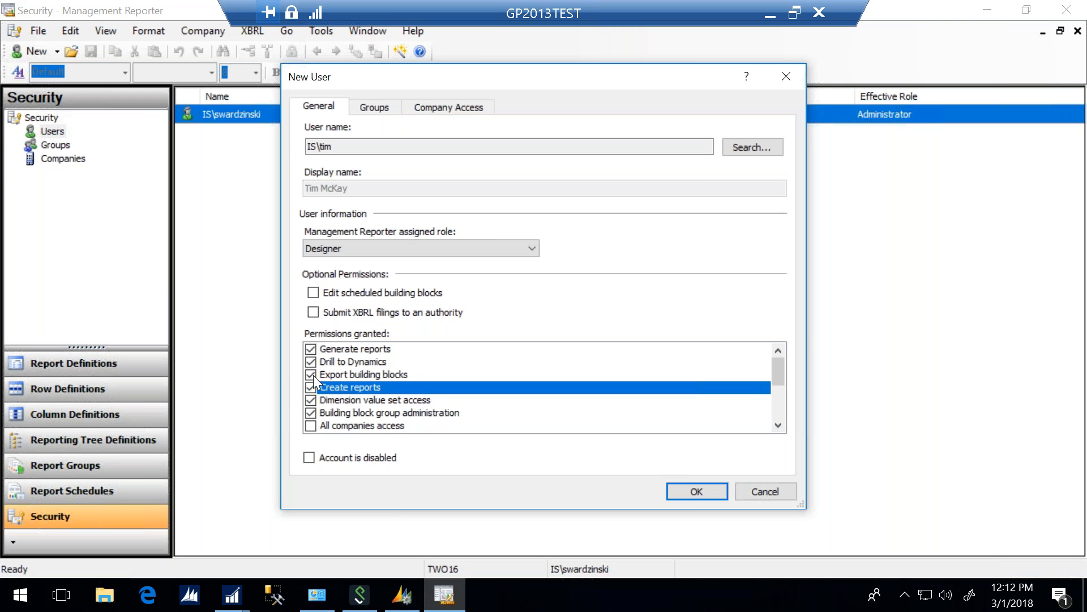
click(315, 375)
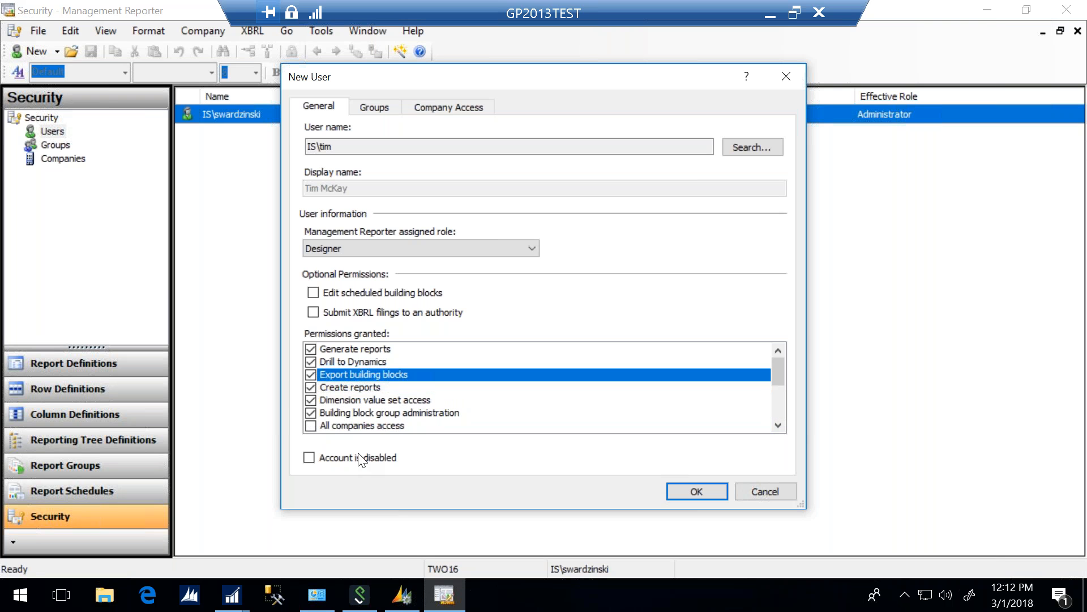
Make the new user a member of the TESTING group and check the company access inherited from it.
click(443, 111)
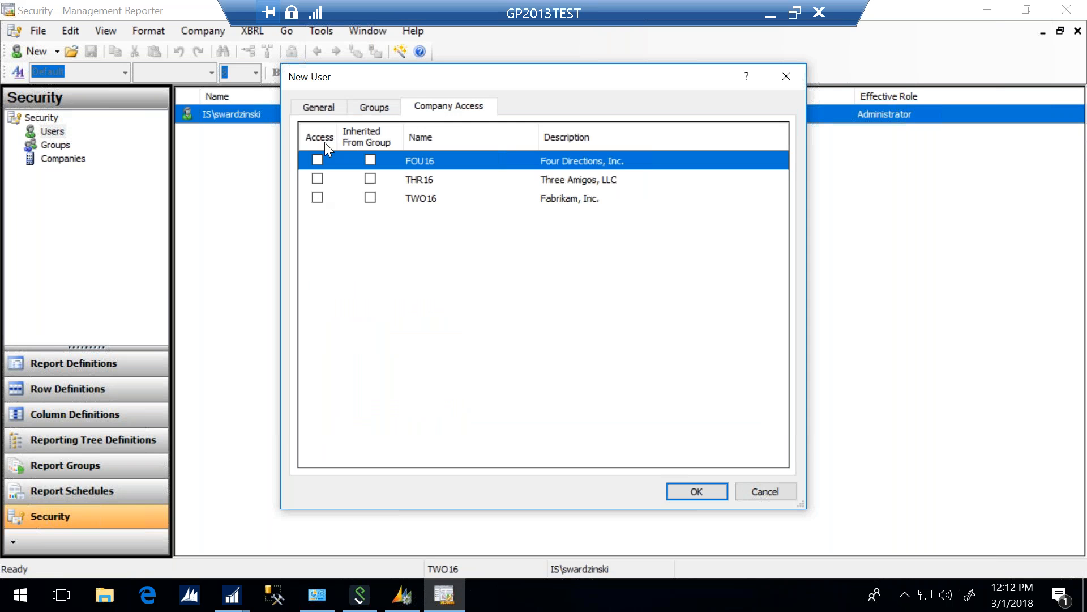
click(382, 108)
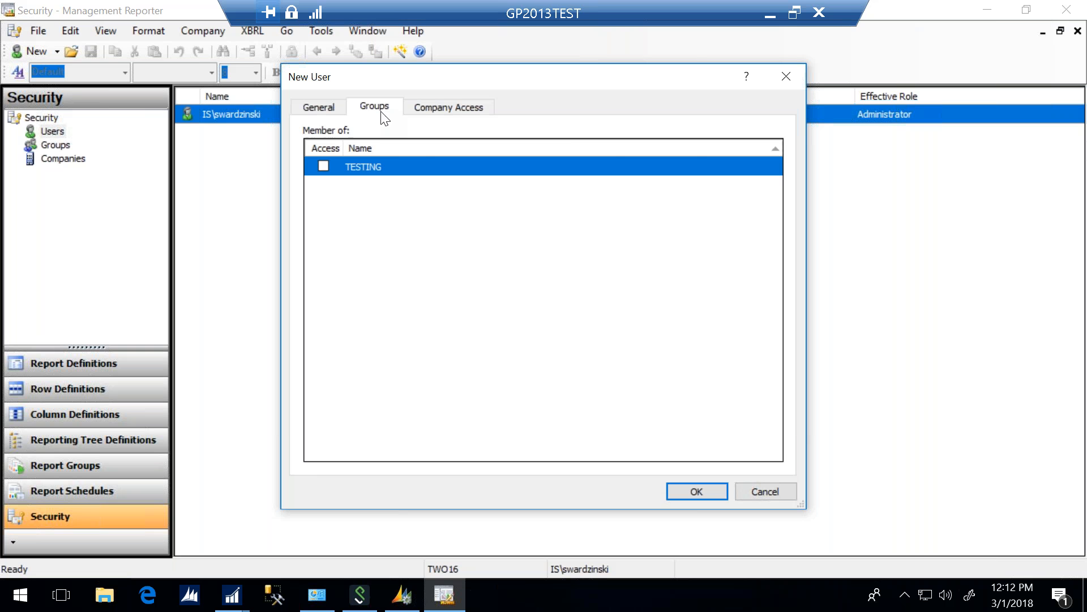
click(323, 167)
click(437, 105)
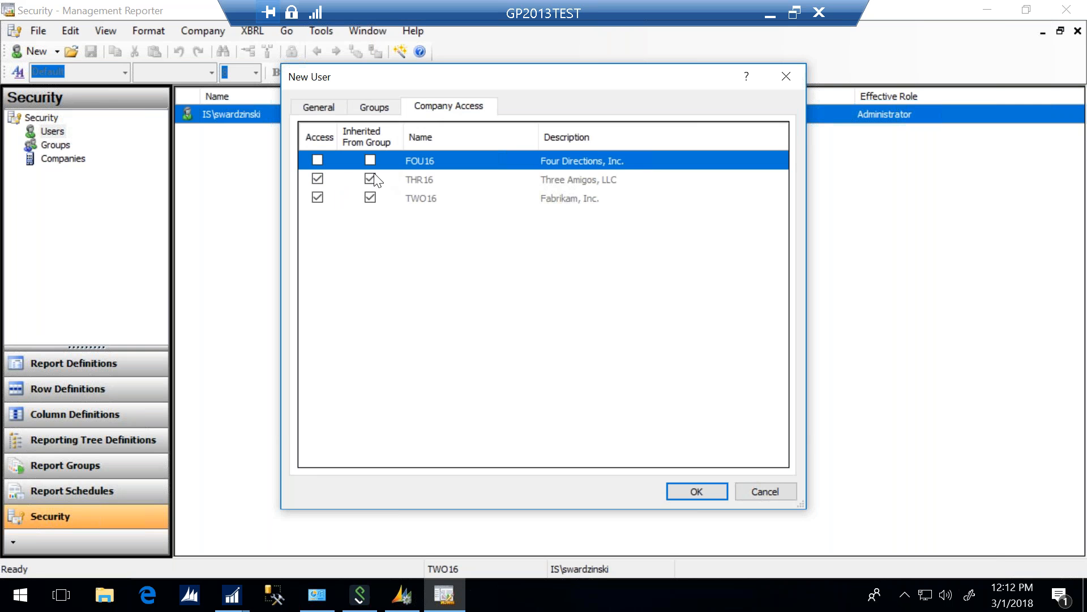
Try to change the new user's group-inherited access to the THR16 and TWO16 companies.
click(324, 182)
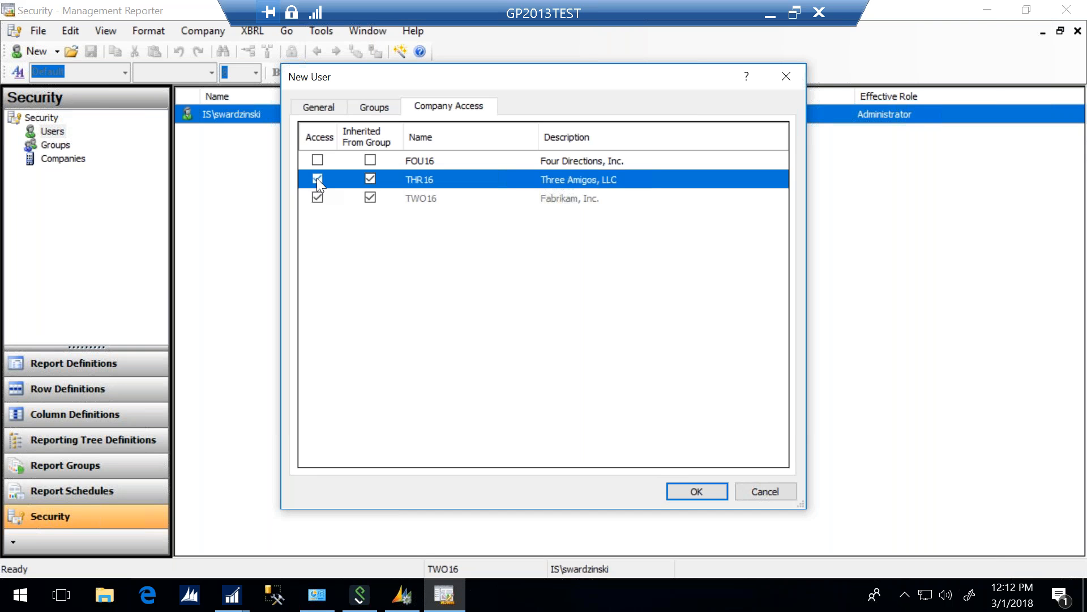
click(316, 198)
click(317, 181)
click(370, 204)
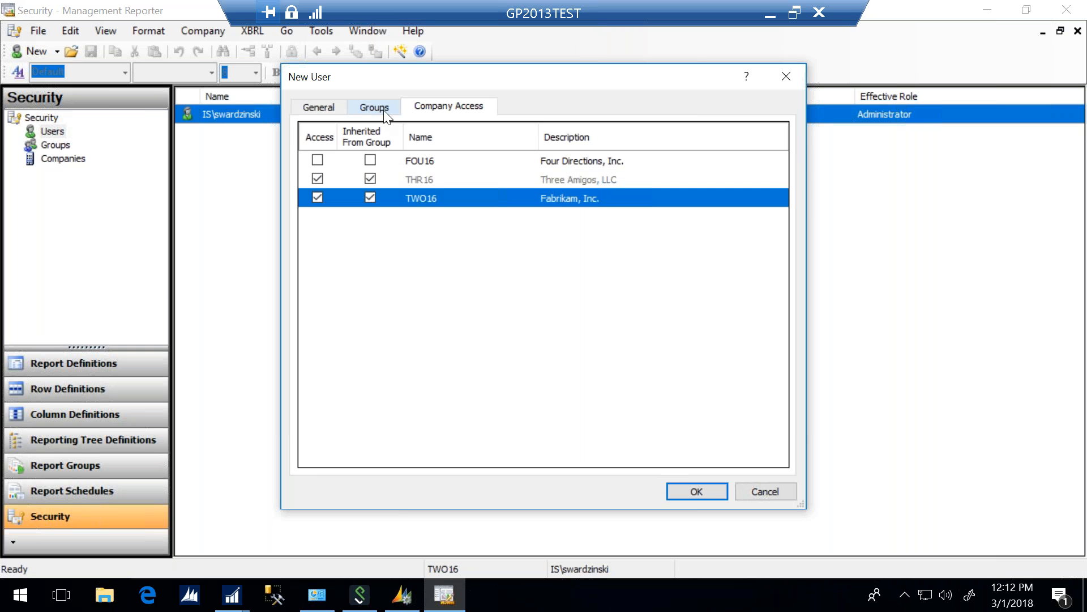
Remove the new user from the TESTING group and compare the group membership with the company access.
click(388, 111)
click(324, 164)
click(488, 107)
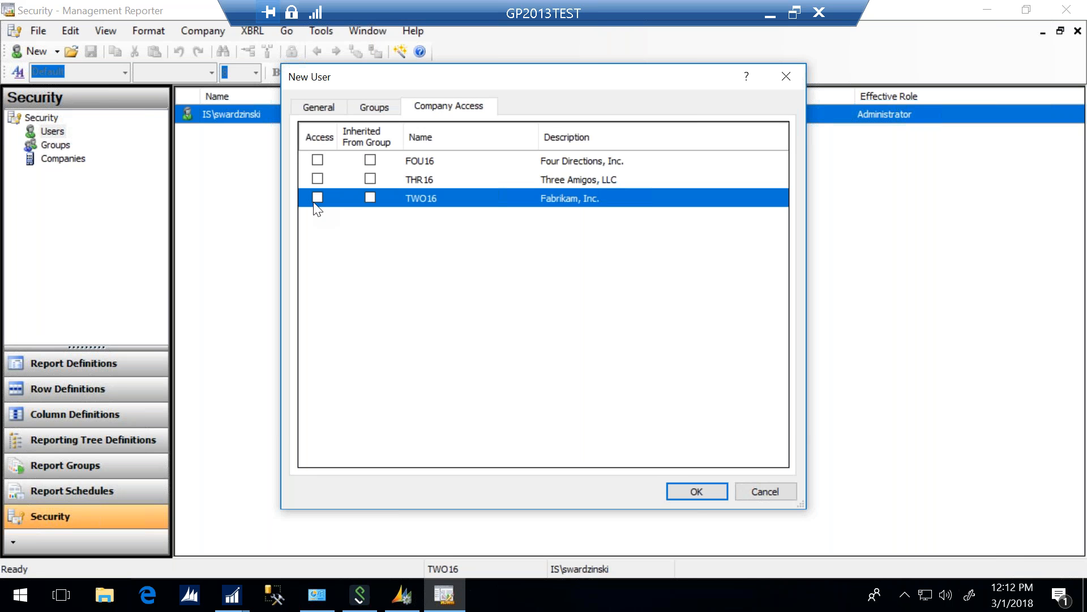
click(317, 198)
click(377, 109)
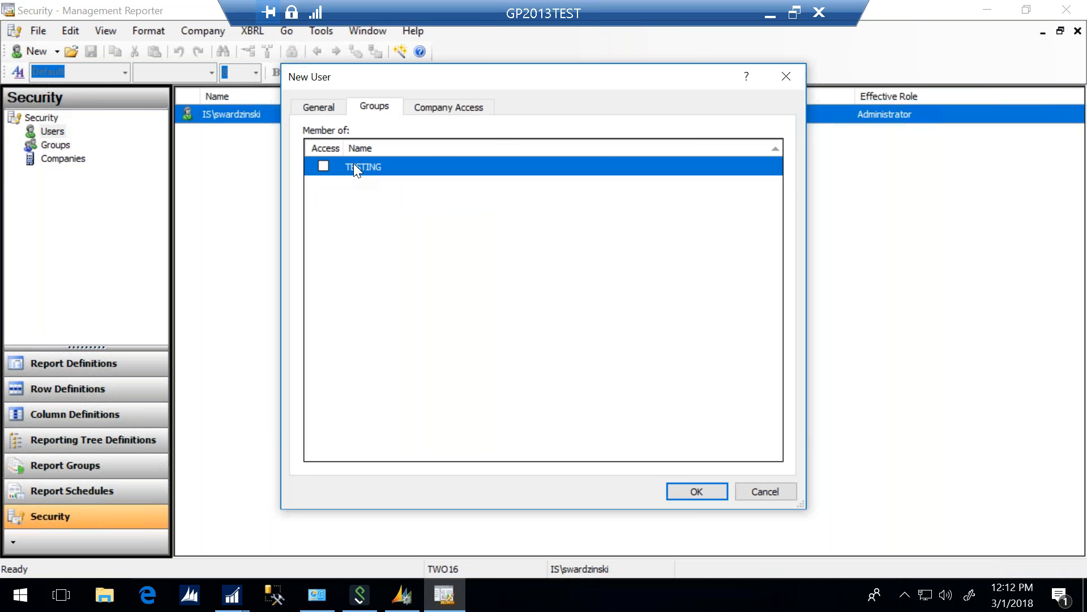
click(446, 107)
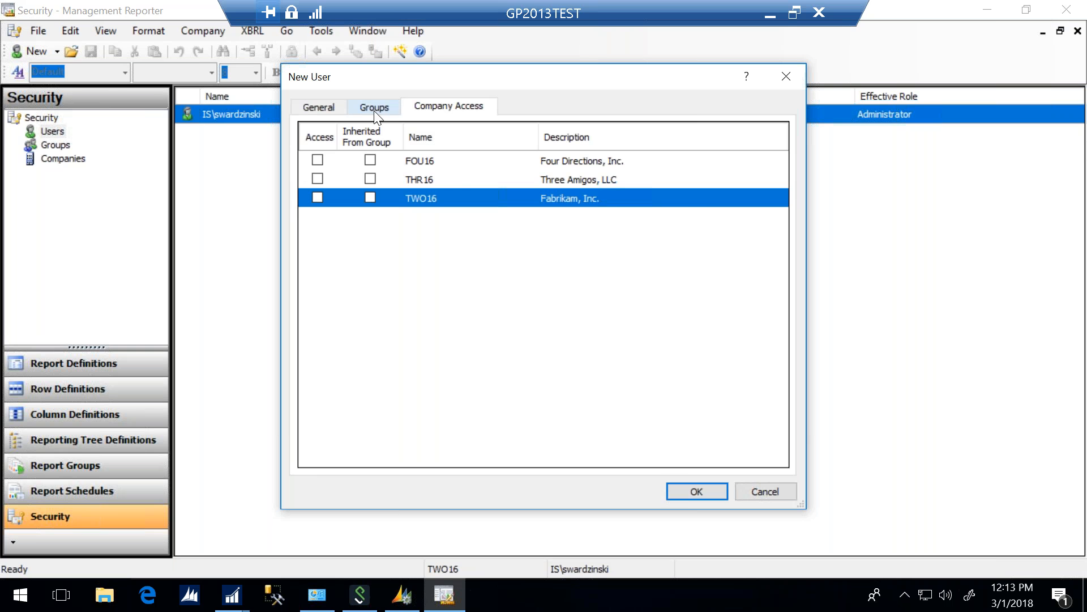
Grant the new user direct access to the TWO16 and THR16 companies, and clear that access again.
click(317, 196)
click(318, 179)
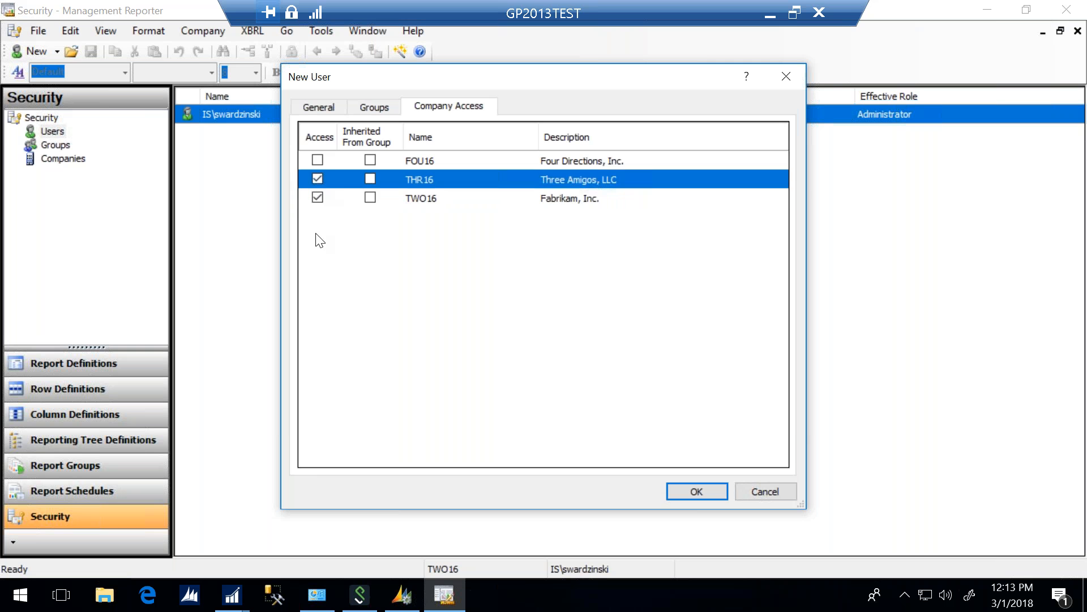
click(318, 160)
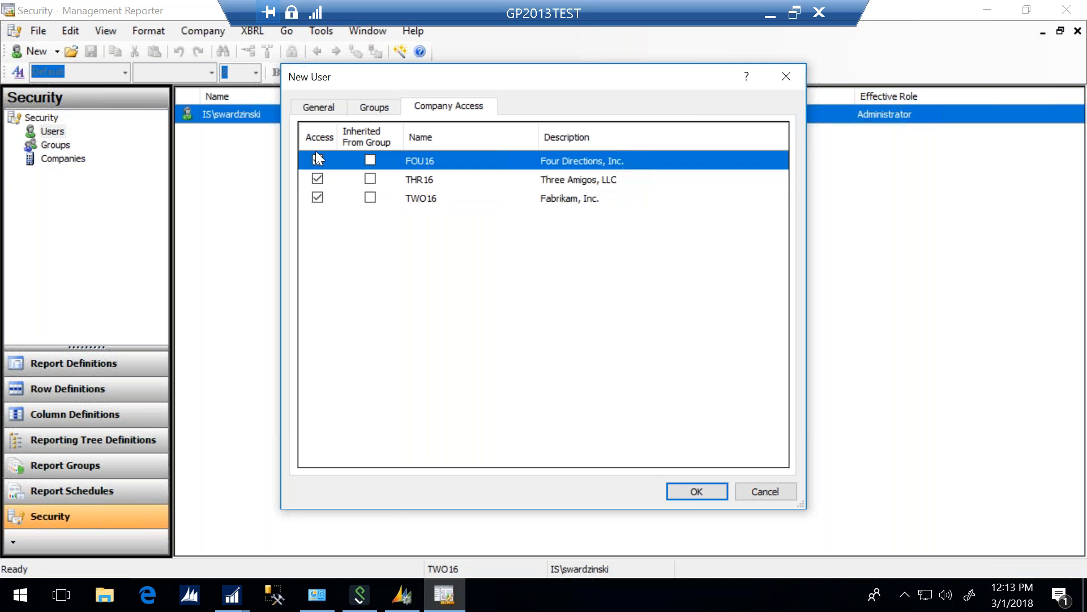
click(317, 177)
click(320, 198)
Set the new user's assigned role to Viewer and open the company access settings.
click(328, 106)
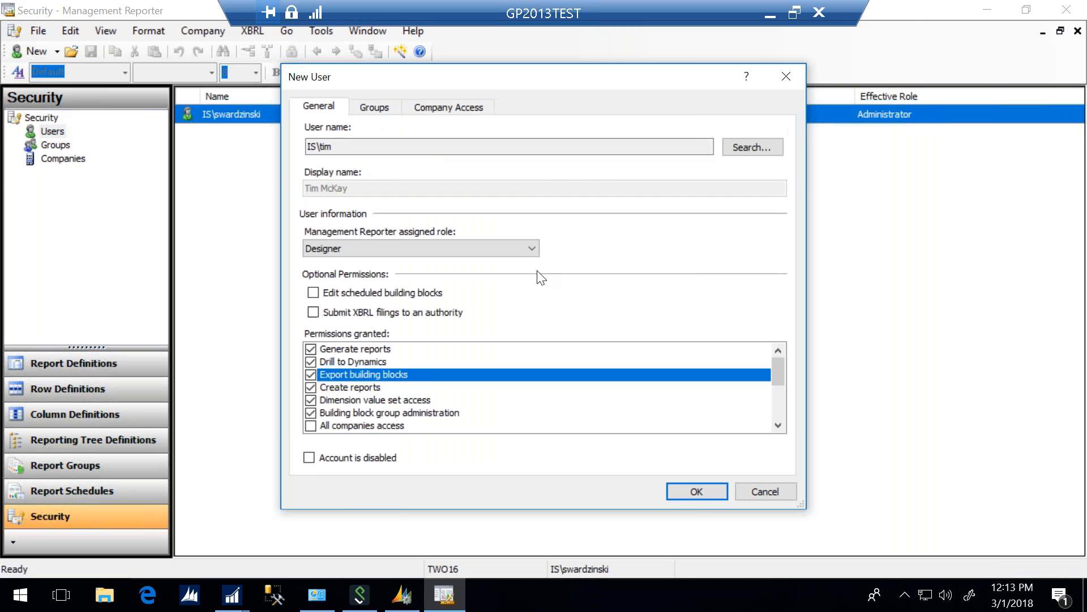
click(531, 248)
click(496, 263)
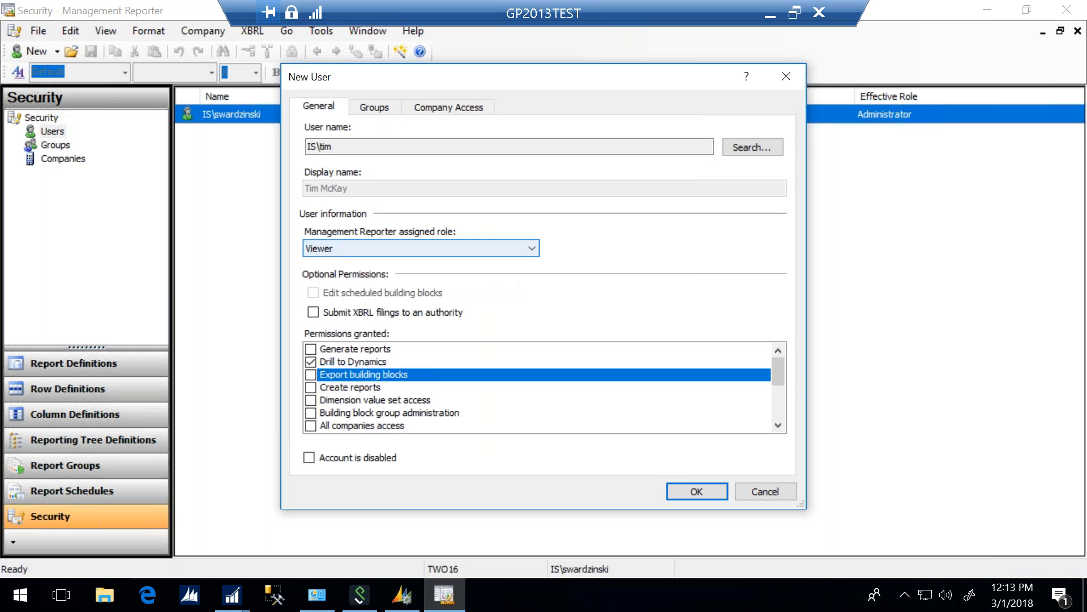
click(441, 103)
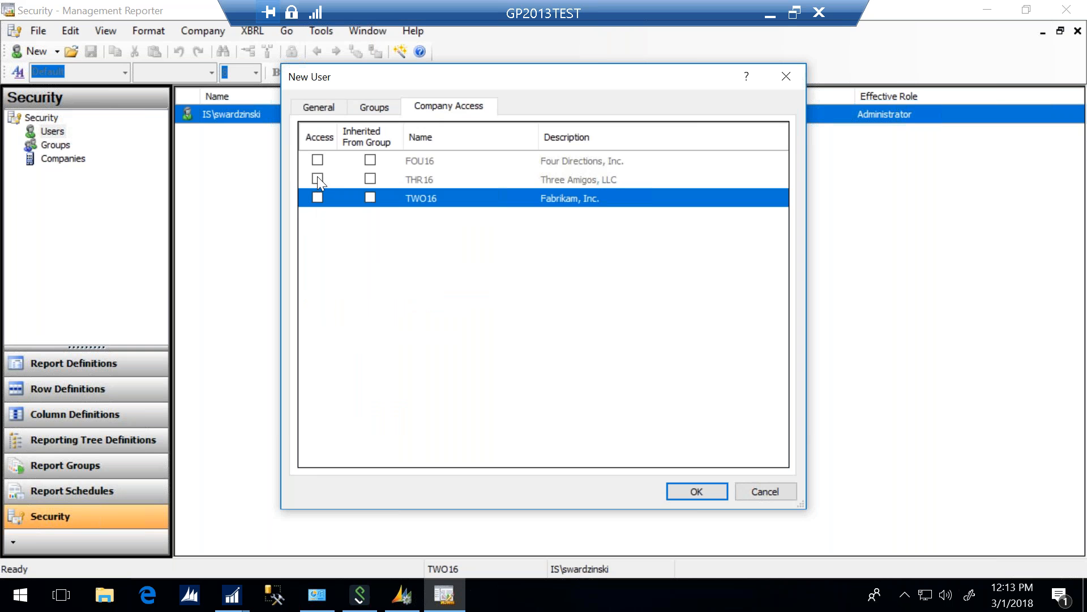
Set the new user's assigned role to Designer and review the permissions granted with it.
click(333, 102)
click(458, 105)
click(319, 108)
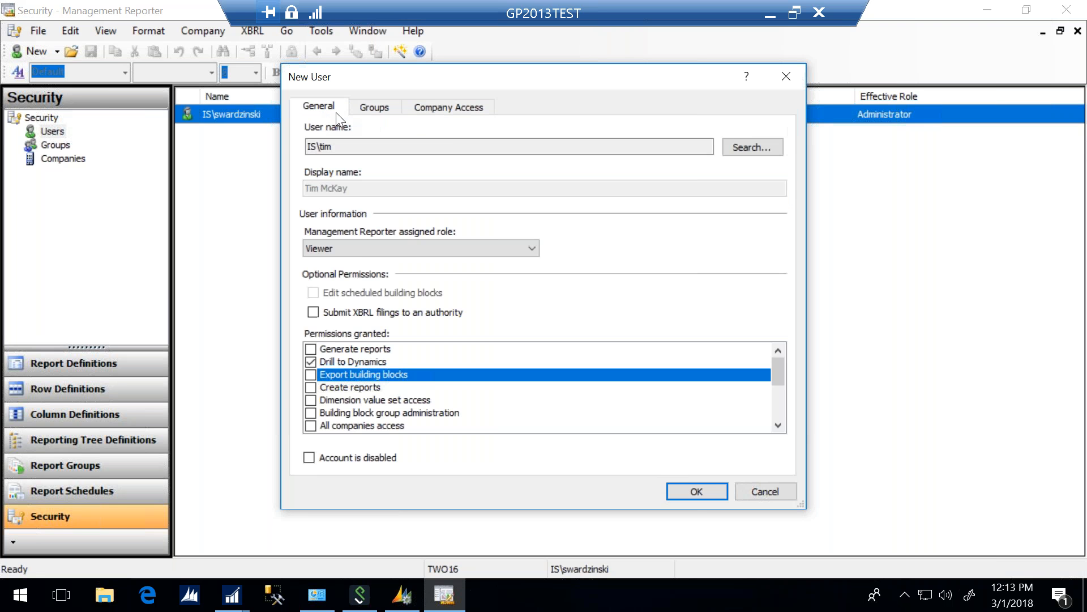
click(361, 253)
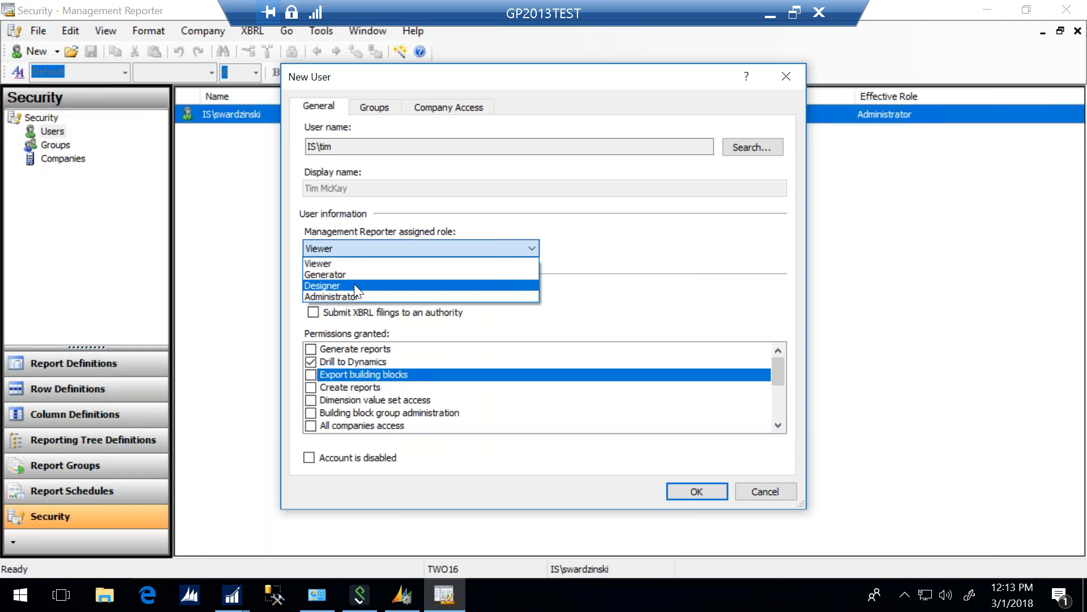
click(348, 320)
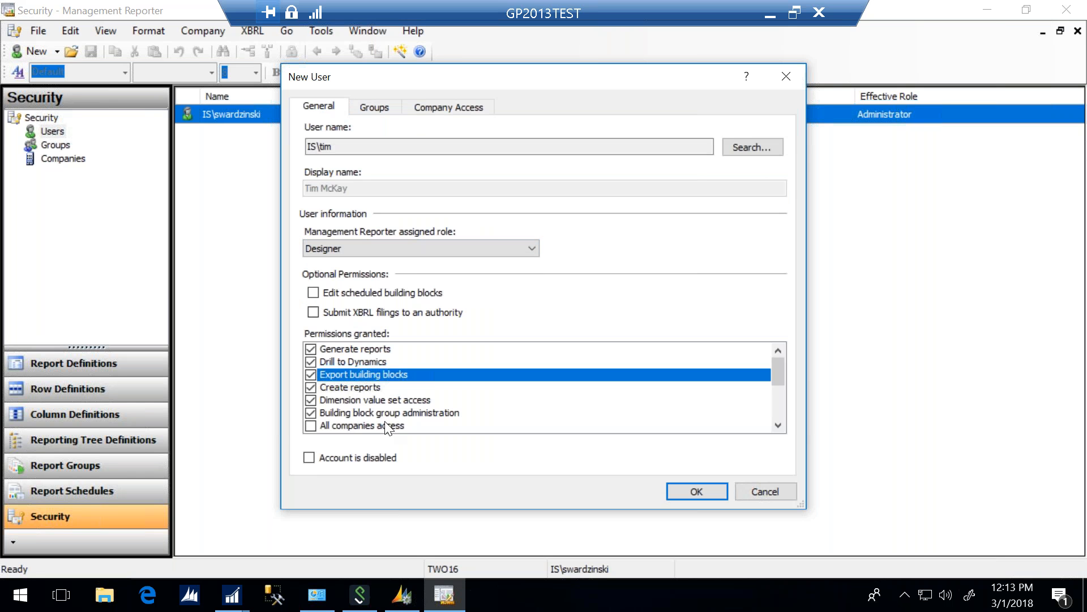
click(368, 427)
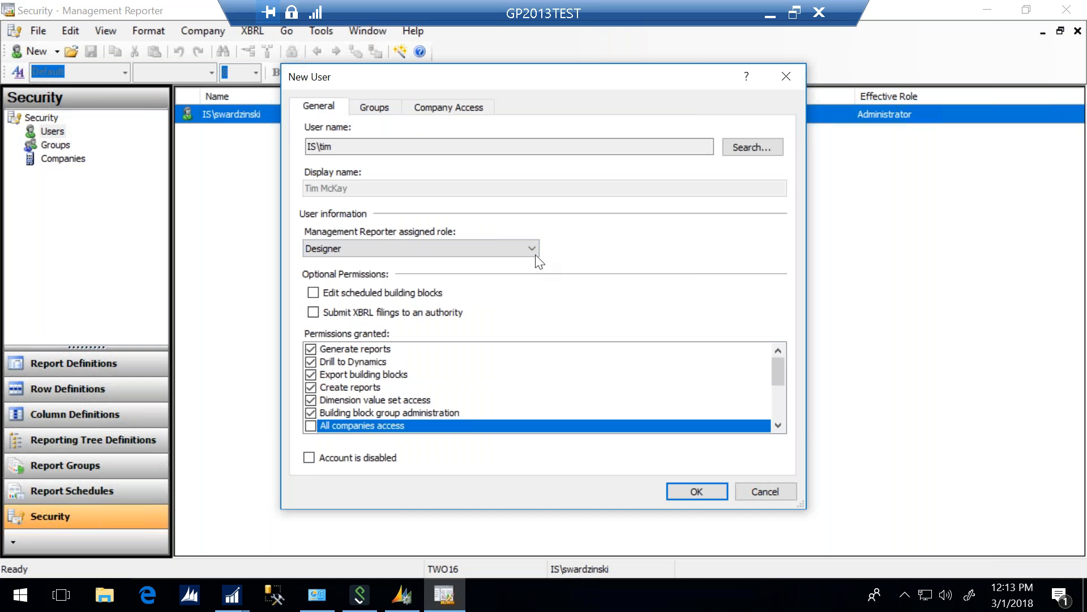
Set the new user's assigned role to Administrator, review the full list of granted permissions and save the user.
click(498, 250)
click(457, 298)
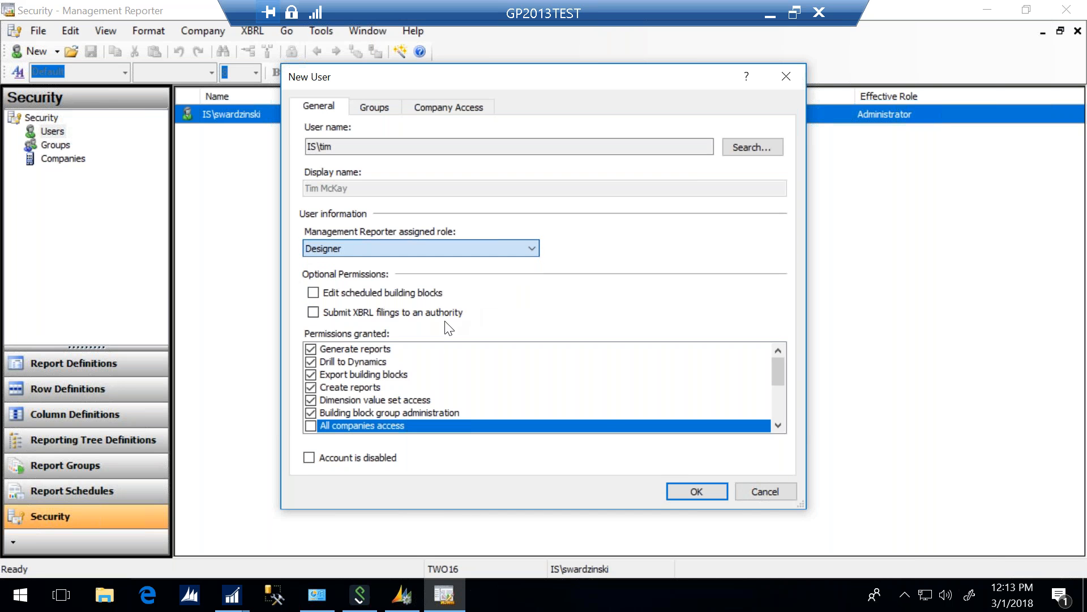
click(777, 411)
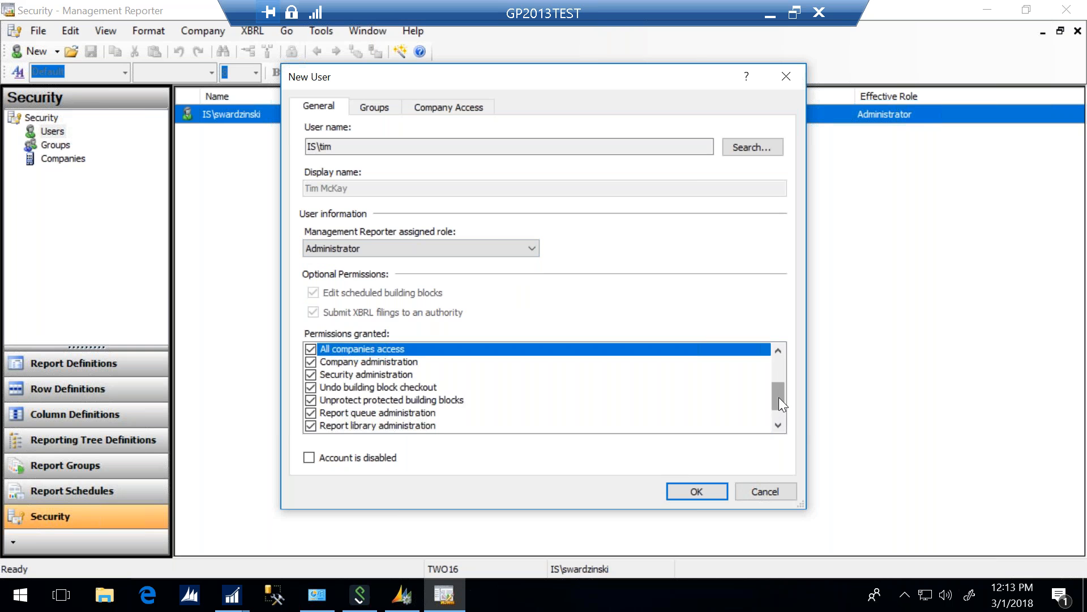
click(779, 413)
drag(786, 396, 784, 359)
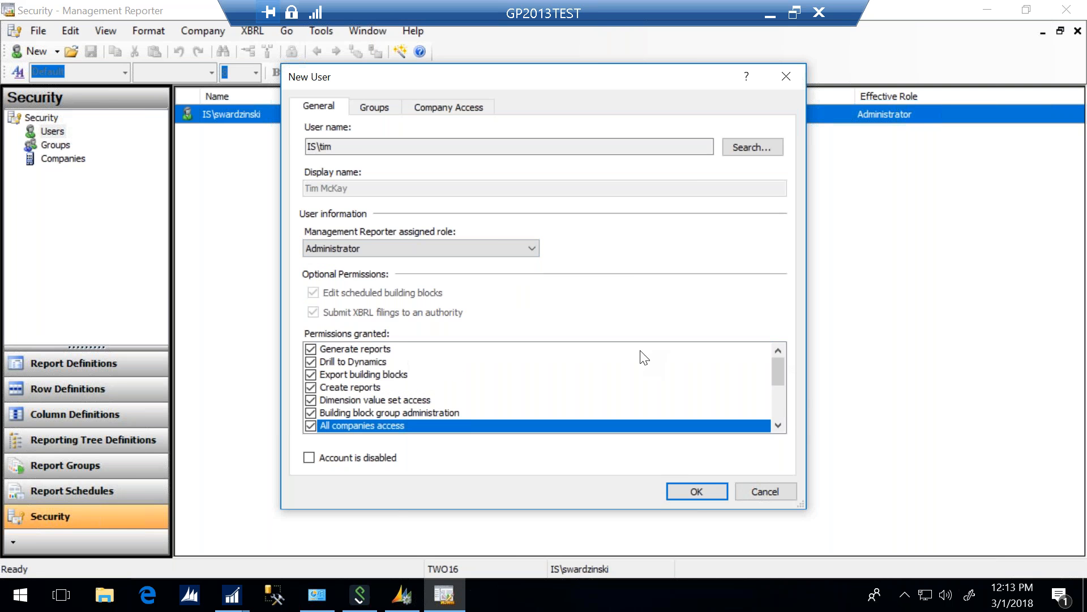
click(696, 494)
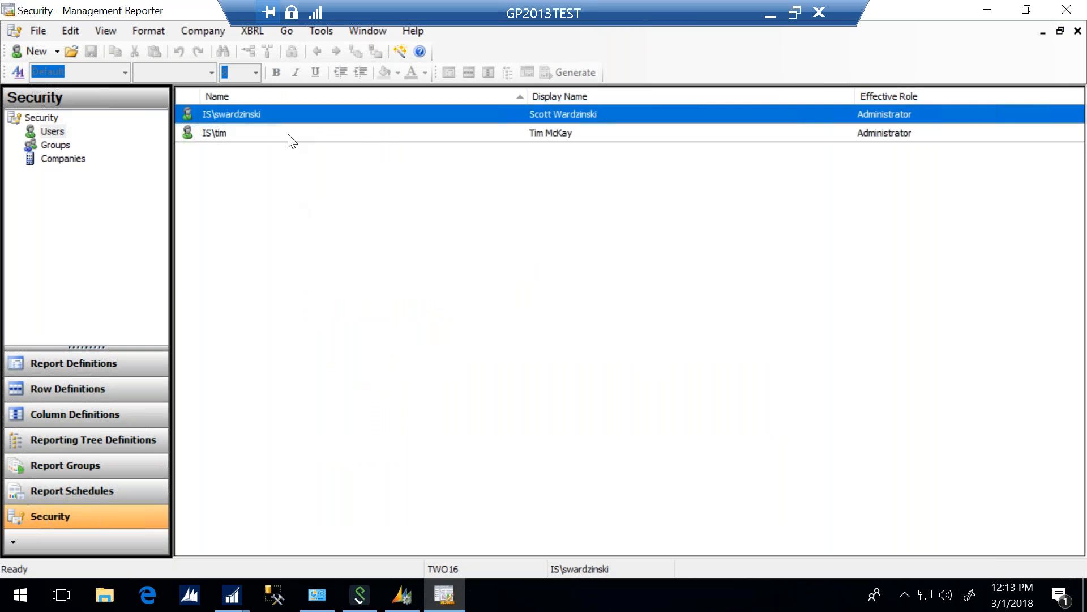
Open the newly added user for modification and try the Generator role followed by the Designer role.
click(381, 134)
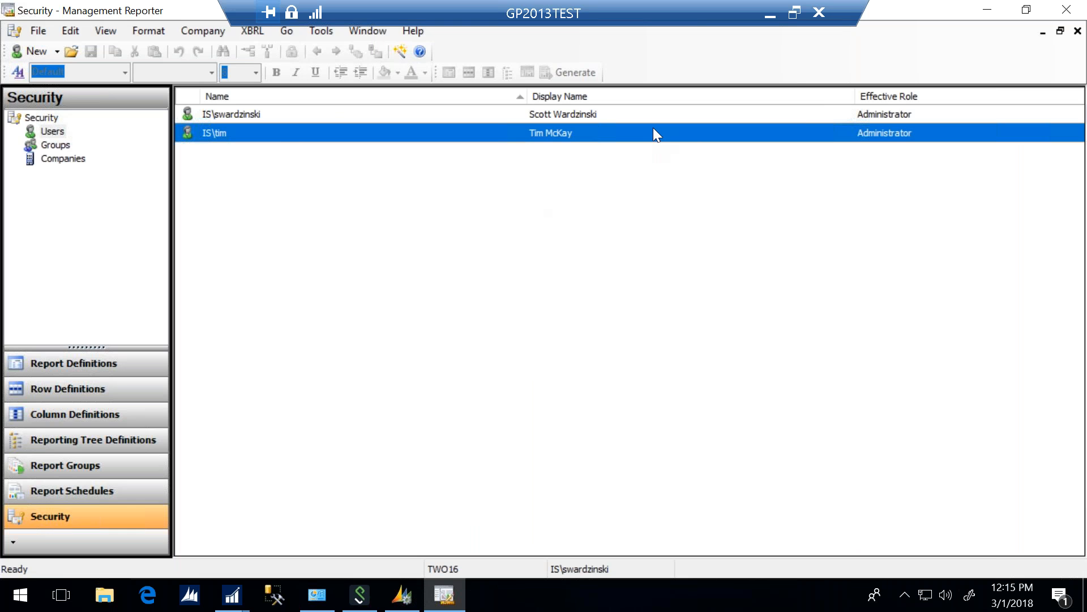
right_click(654, 134)
click(612, 205)
click(400, 248)
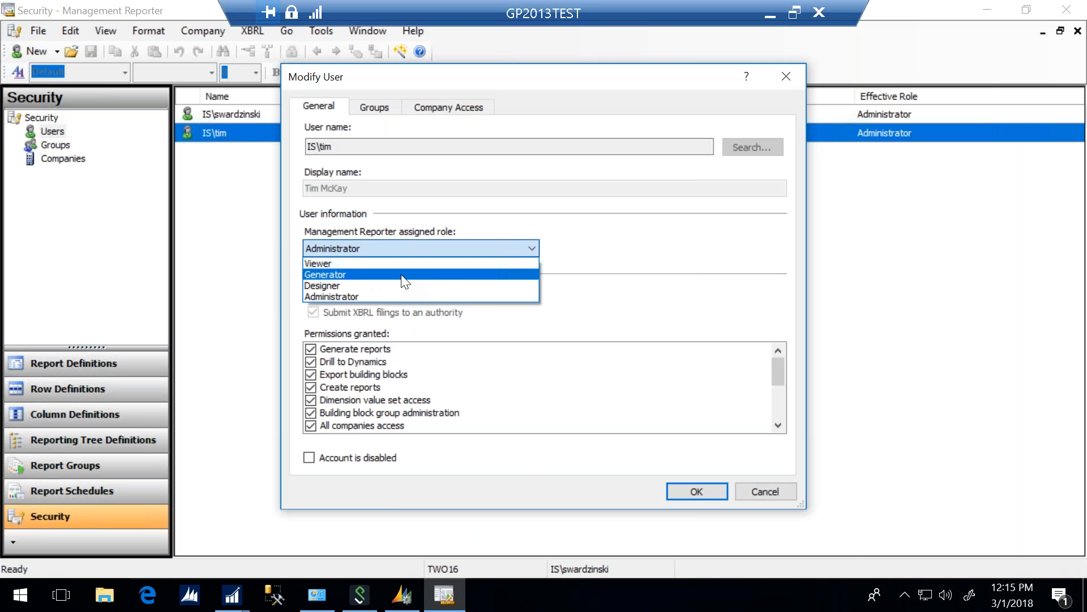
click(405, 275)
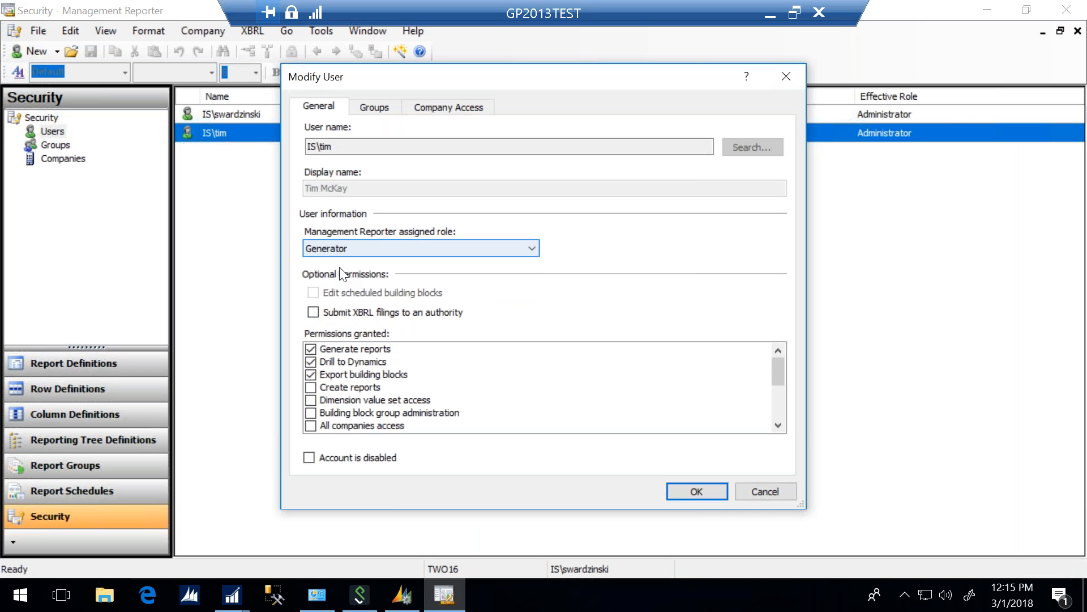
click(399, 249)
click(377, 286)
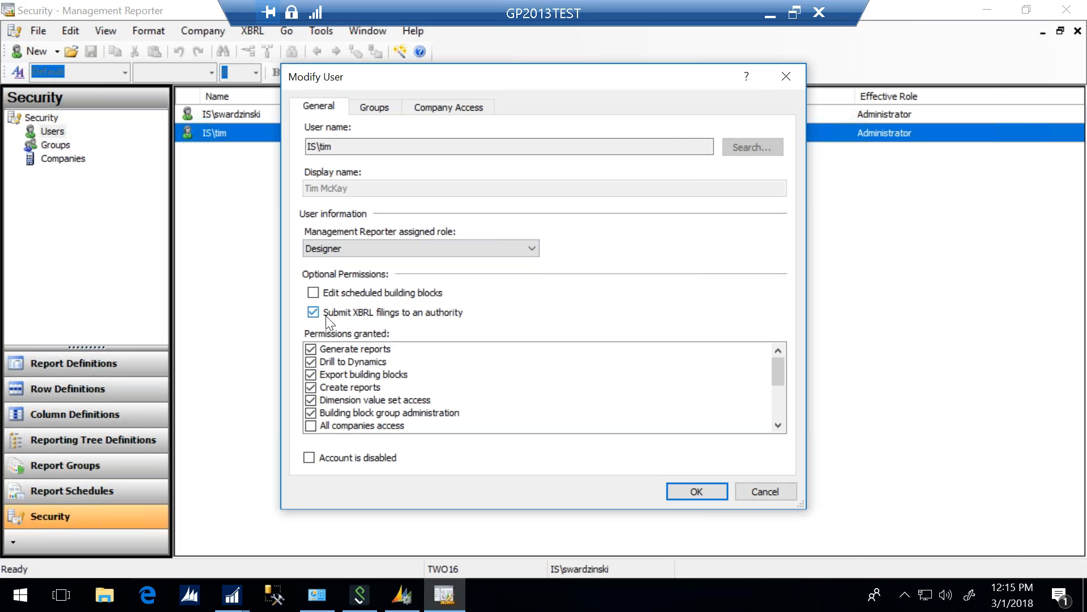
Review the Designer permissions, try marking the account as disabled, decline the role change and discard the user's modifications.
click(376, 374)
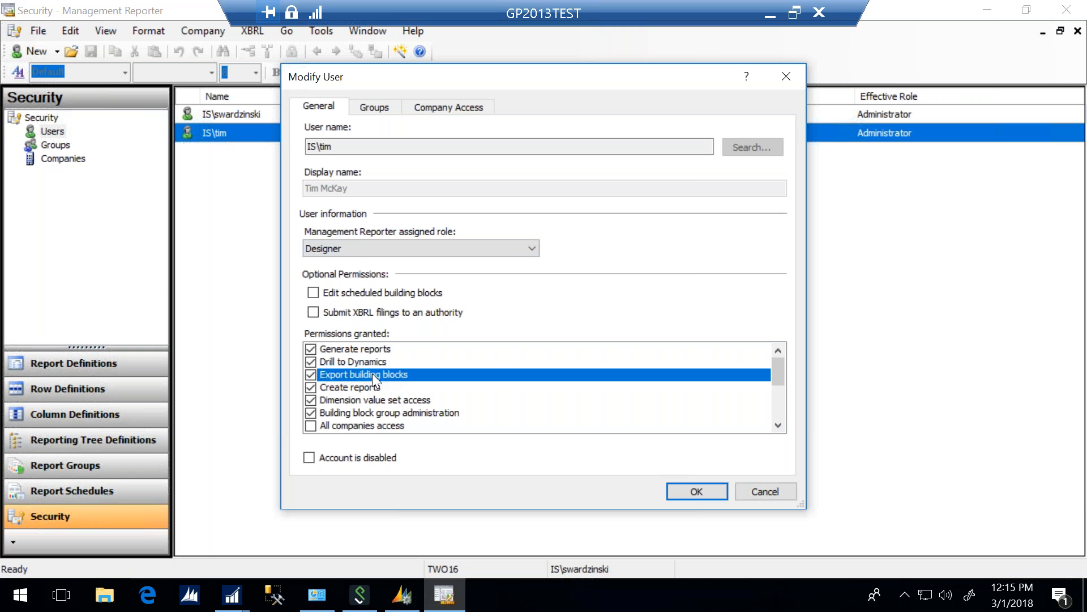
click(362, 412)
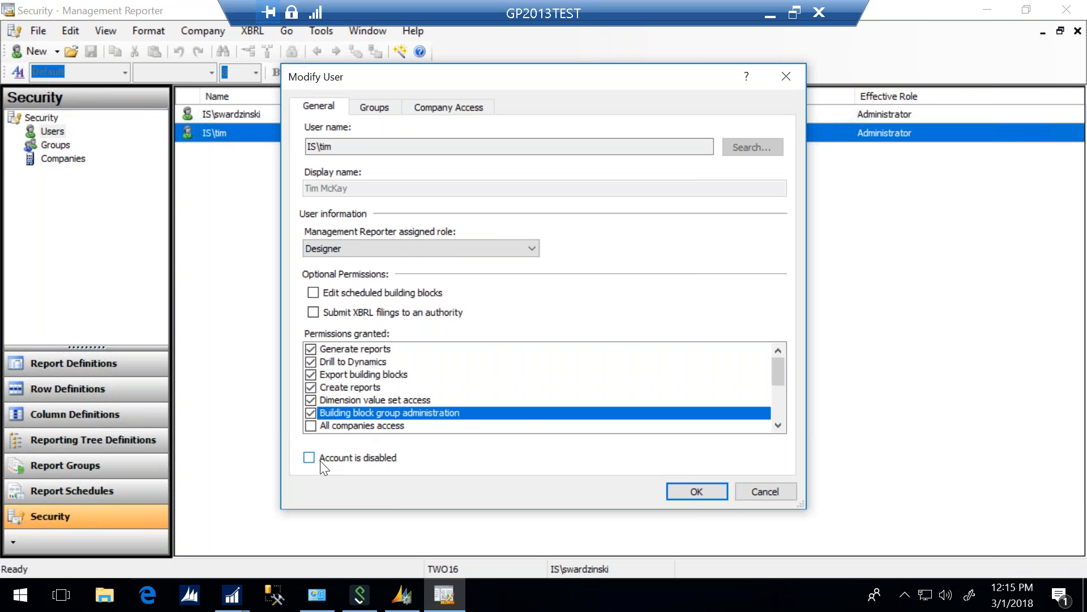
click(695, 486)
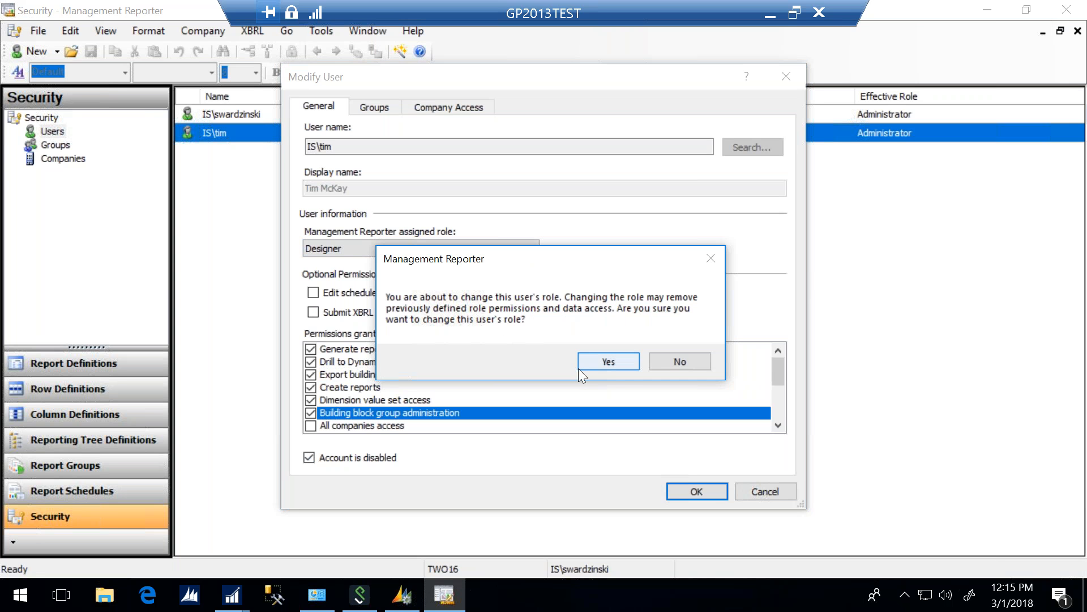
click(677, 364)
click(786, 493)
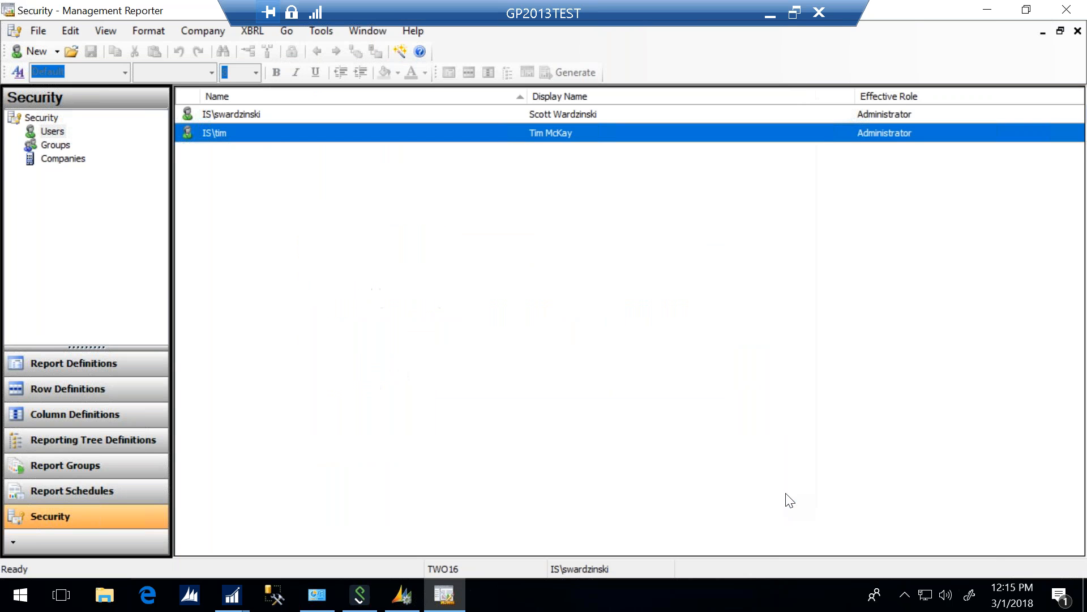